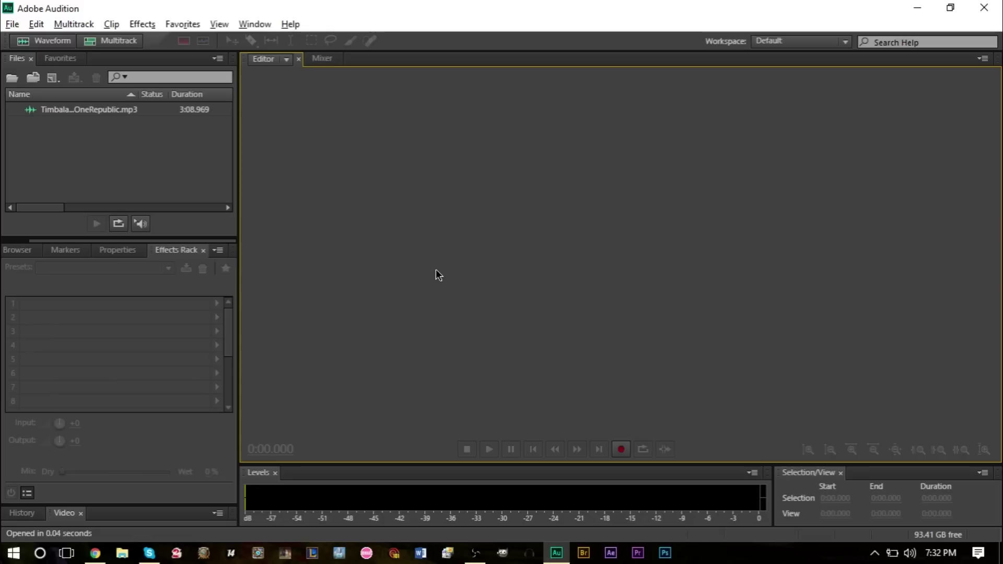
Open the song, preview it briefly from about 1:09, then select the whole 3:08.969 track
double_click(93, 111)
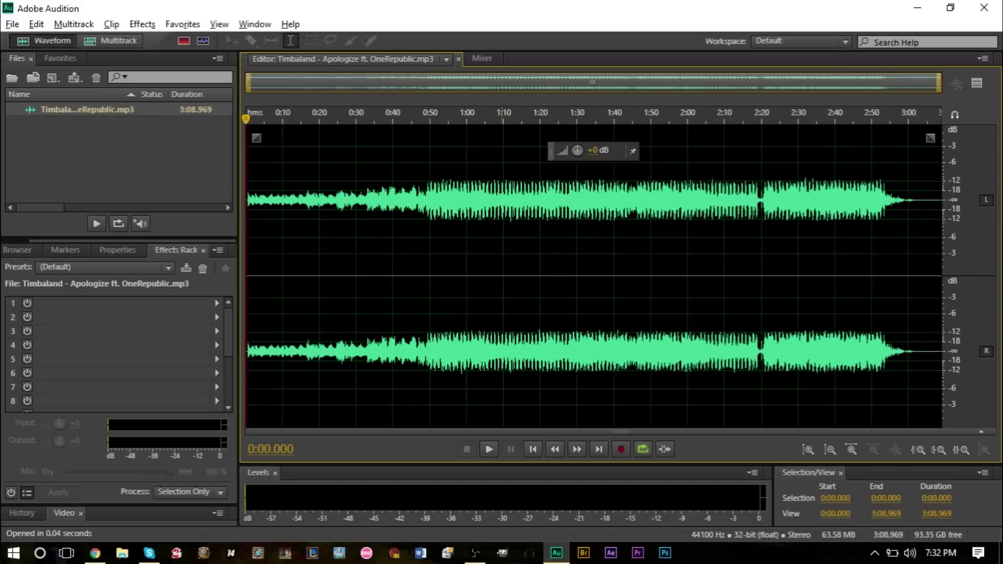
left_click(502, 199)
key("space")
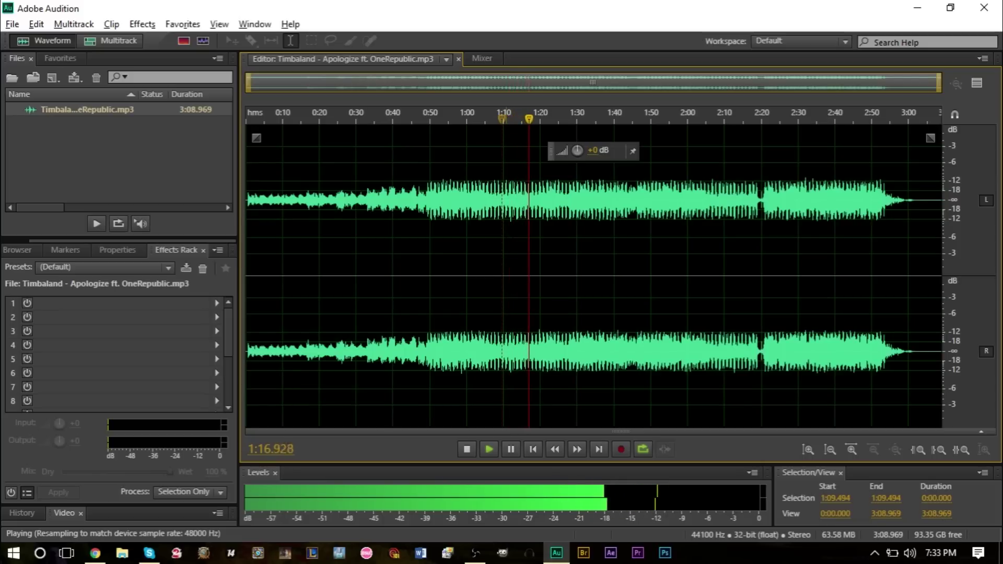
key("space")
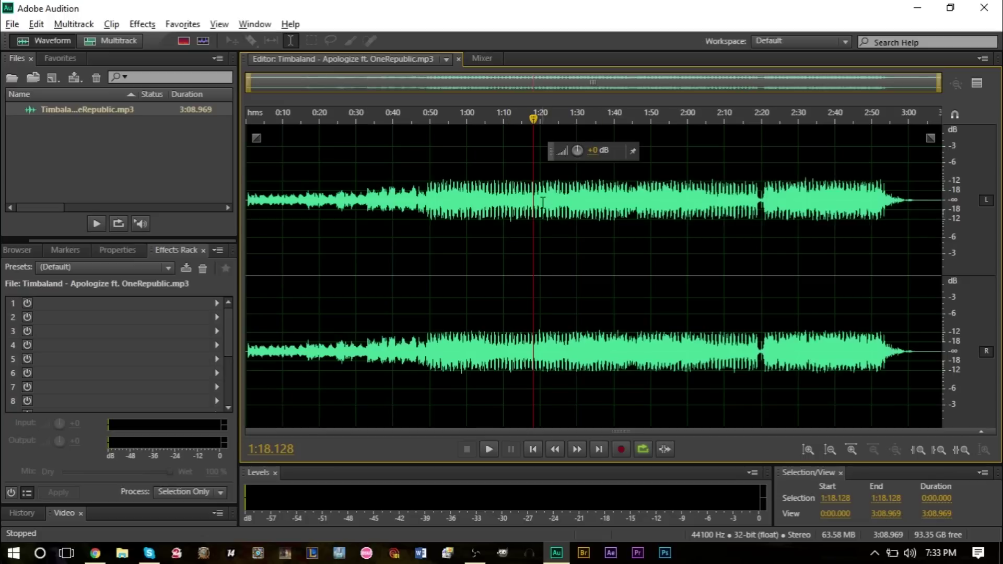
key("ctrl+a")
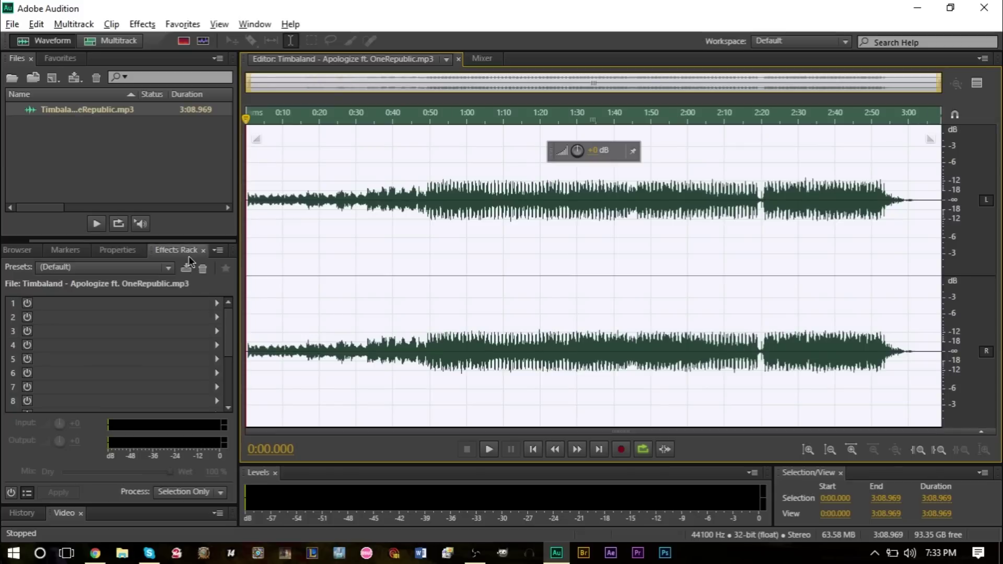
Add Stereo Imagery > Center Channel Extractor to Effects Rack slot 1, dismissing the warning, and show its presets
left_click(216, 302)
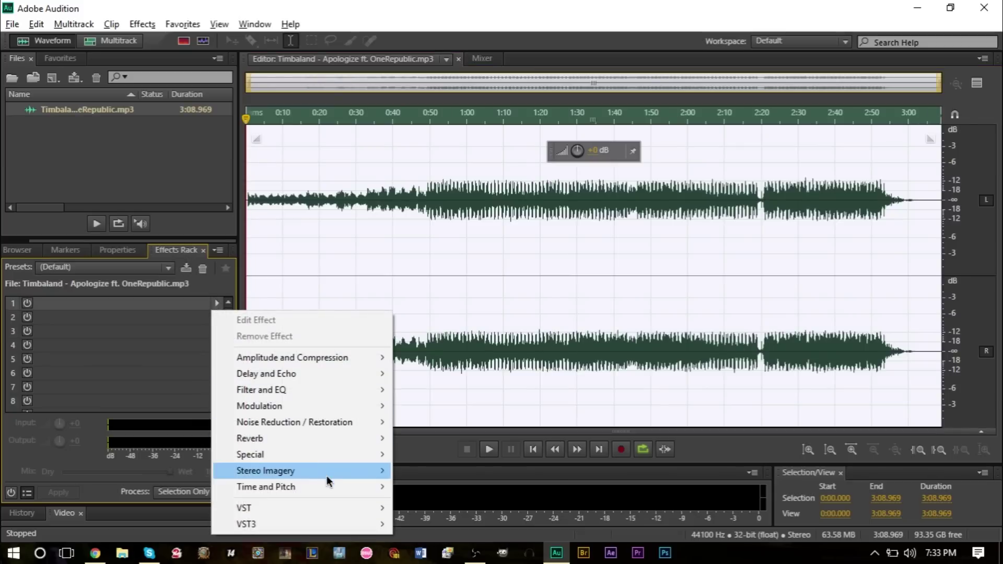
mouse_move(327, 477)
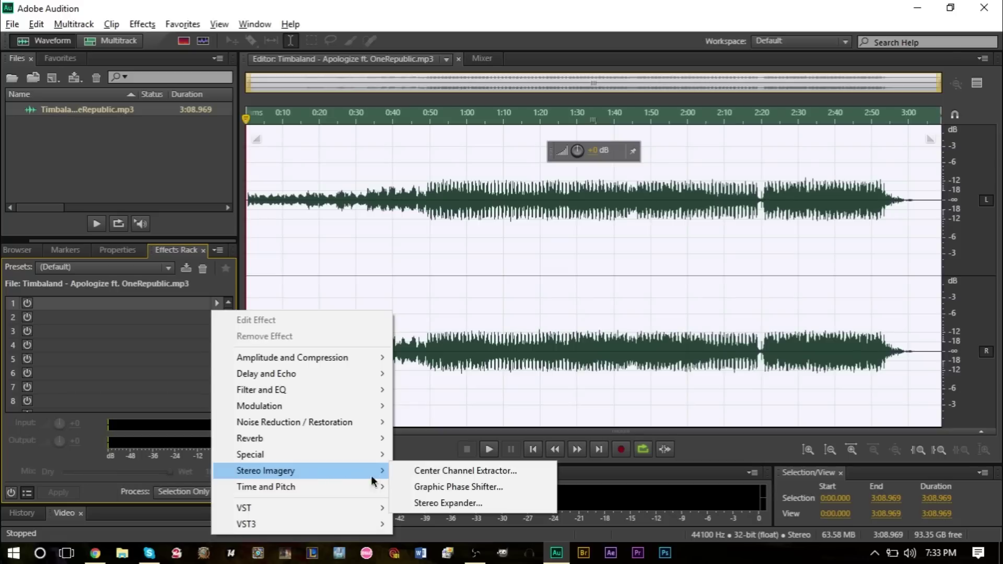
left_click(412, 470)
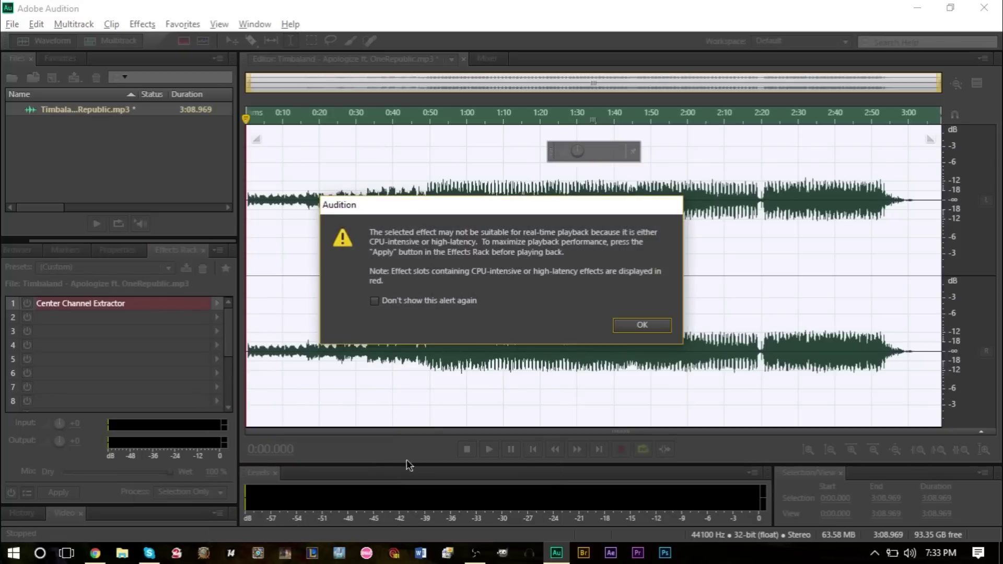
left_click(640, 325)
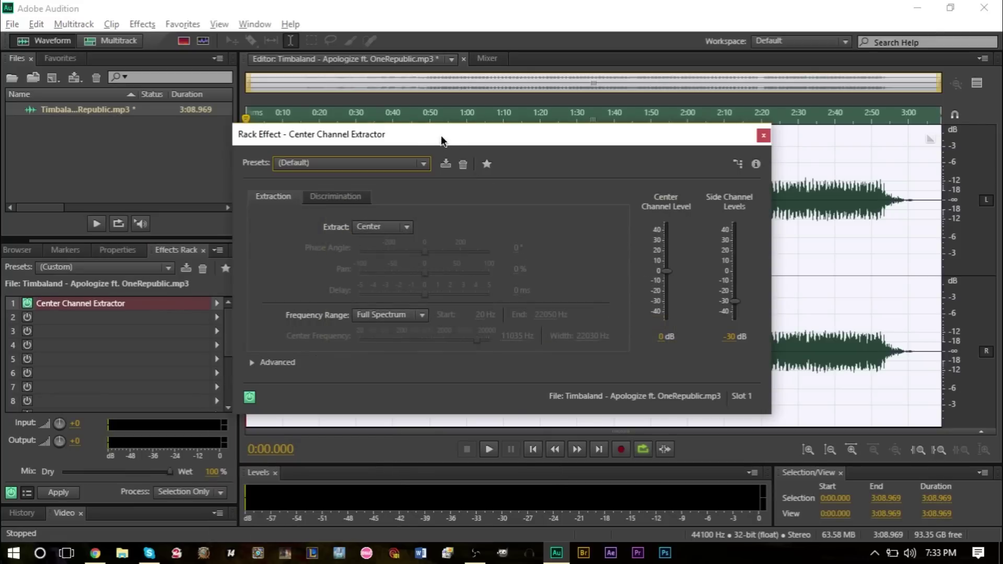
left_click_drag(444, 141, 518, 125)
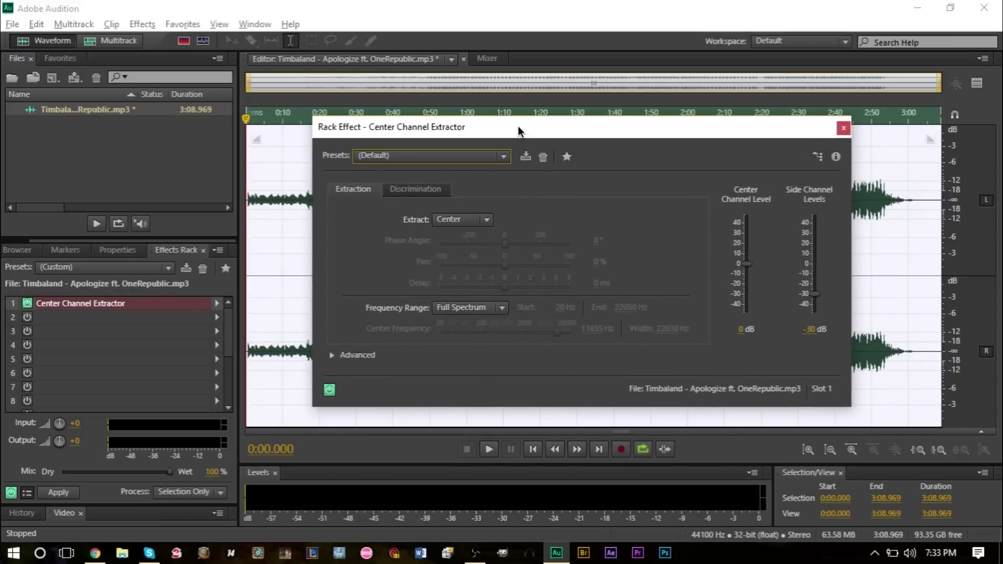
left_click(424, 157)
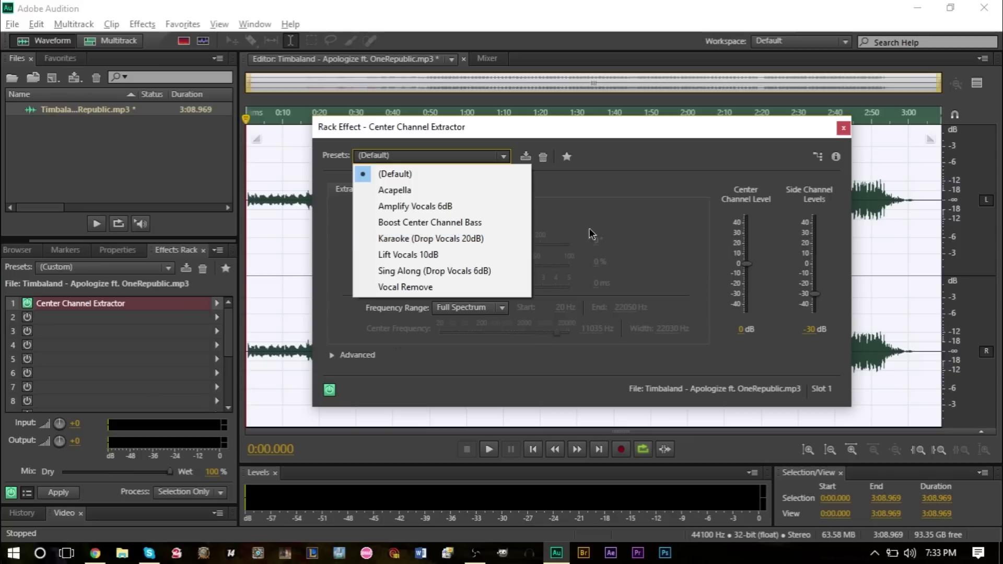
Try the Lift Vocals 10dB and Sing Along presets, then settle on Vocal Remove (-40 dB, 120–20000 Hz)
left_click(642, 205)
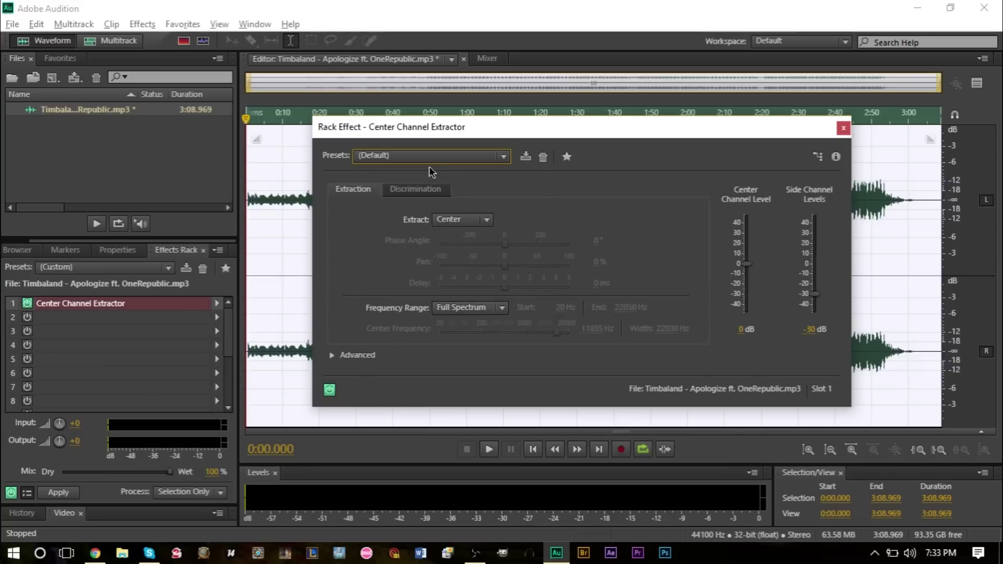
left_click(451, 157)
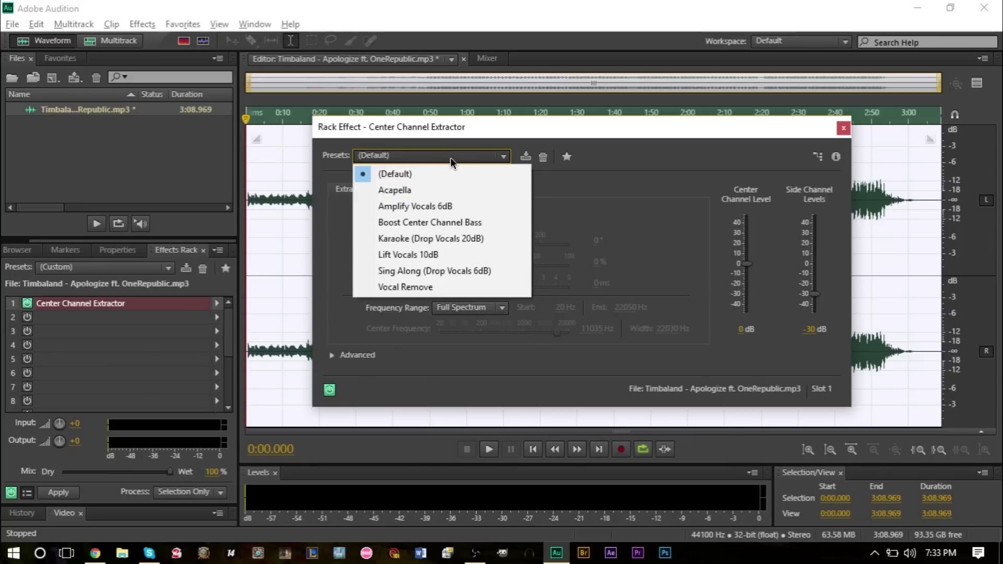
left_click(437, 249)
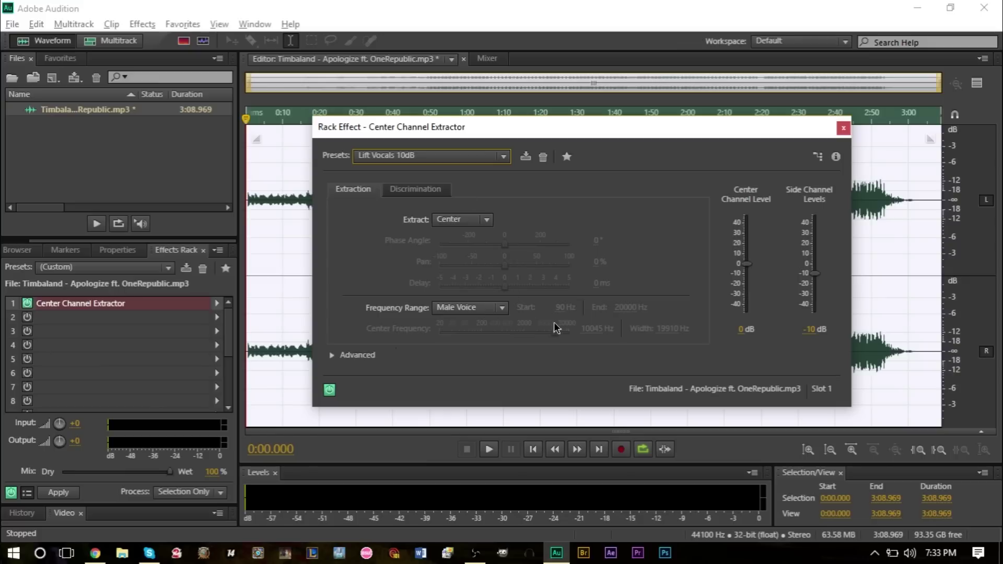
left_click(446, 157)
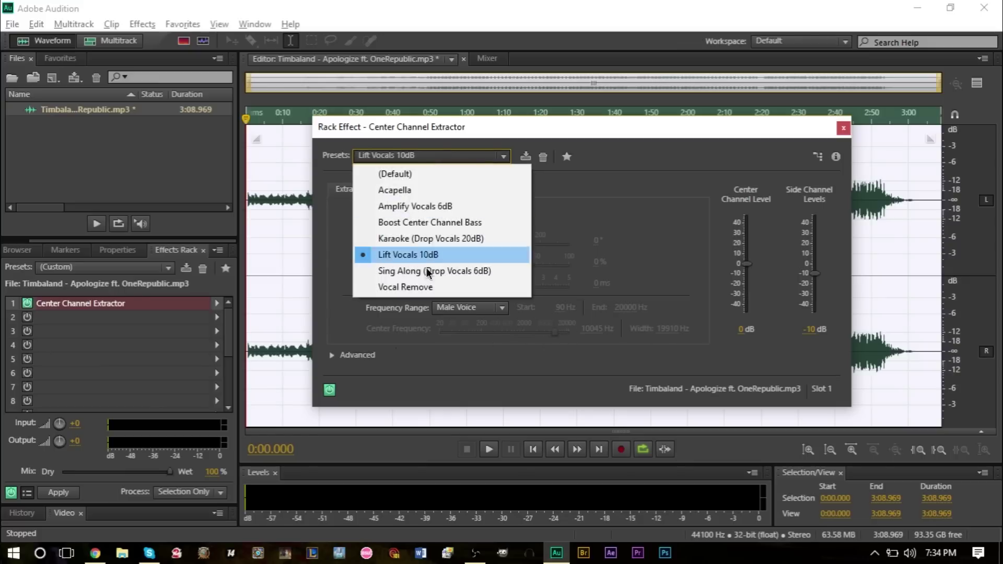
left_click(429, 285)
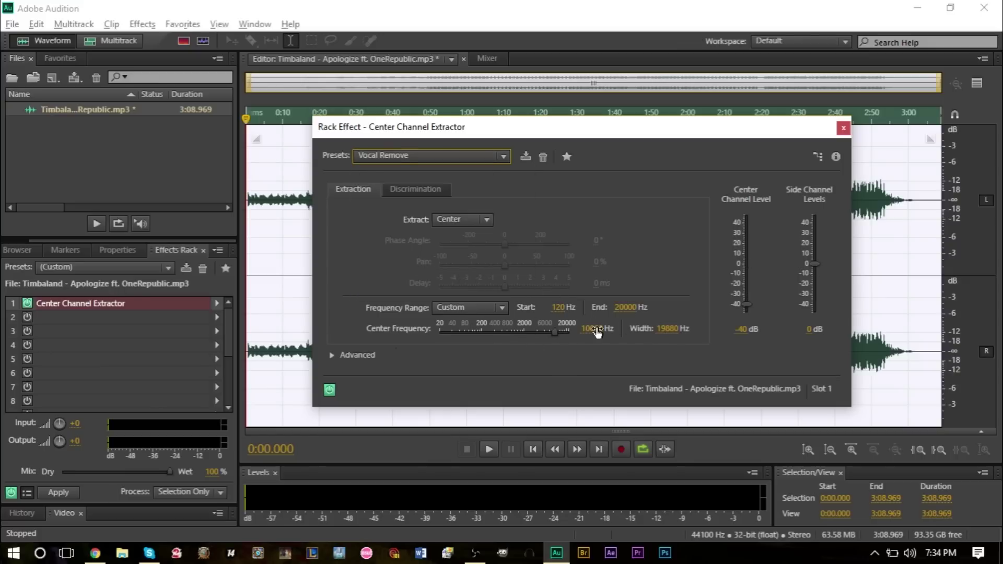
left_click(441, 157)
left_click(438, 276)
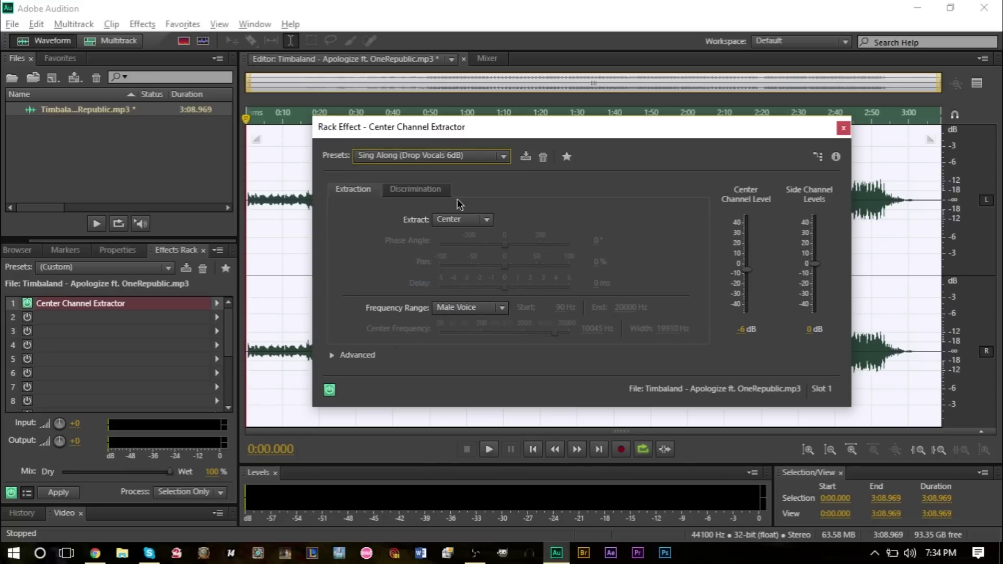
left_click(455, 156)
left_click(469, 287)
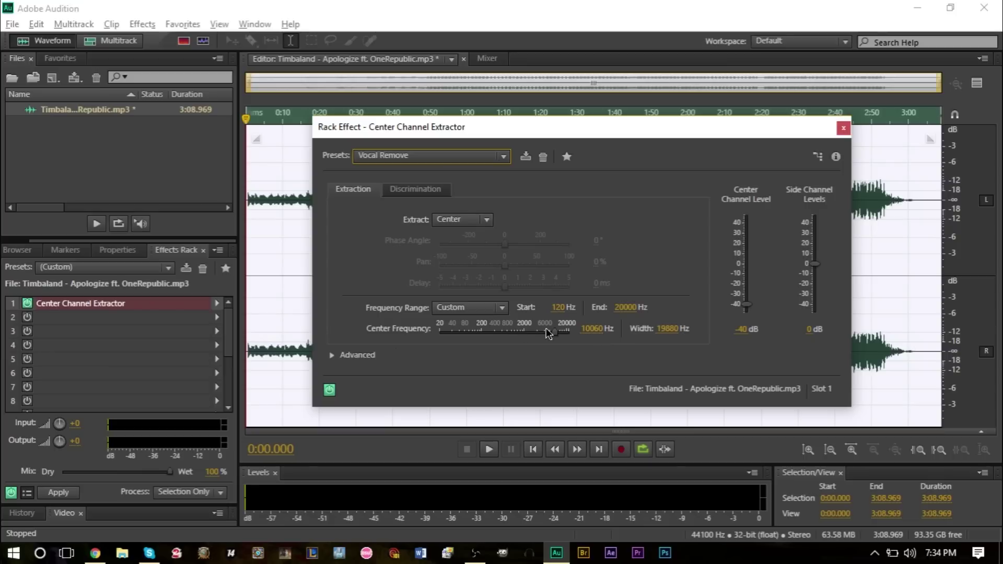
left_click(431, 156)
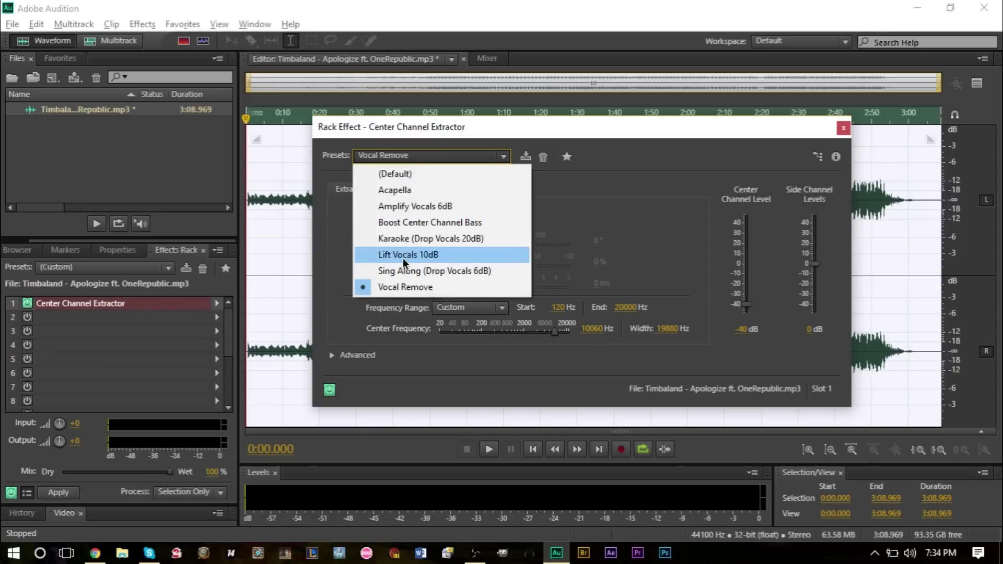
Apply the Karaoke (Drop Vocals 20dB) preset and preview the song around 1:02–1:12
left_click(397, 238)
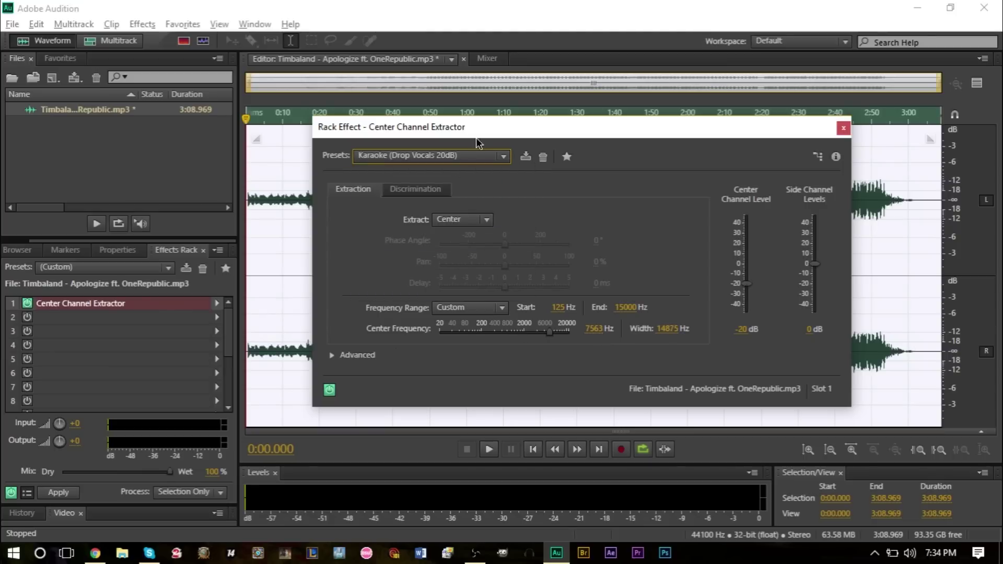
left_click_drag(481, 133, 479, 262)
left_click(474, 203)
key("space")
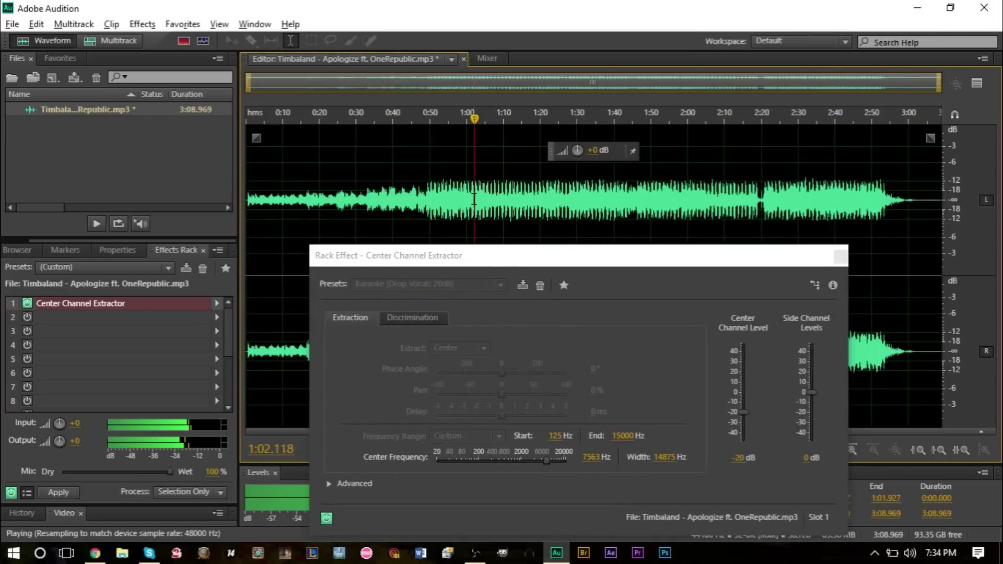
left_click_drag(492, 252, 529, 255)
left_click(497, 203)
key("space")
key("space")
key("space")
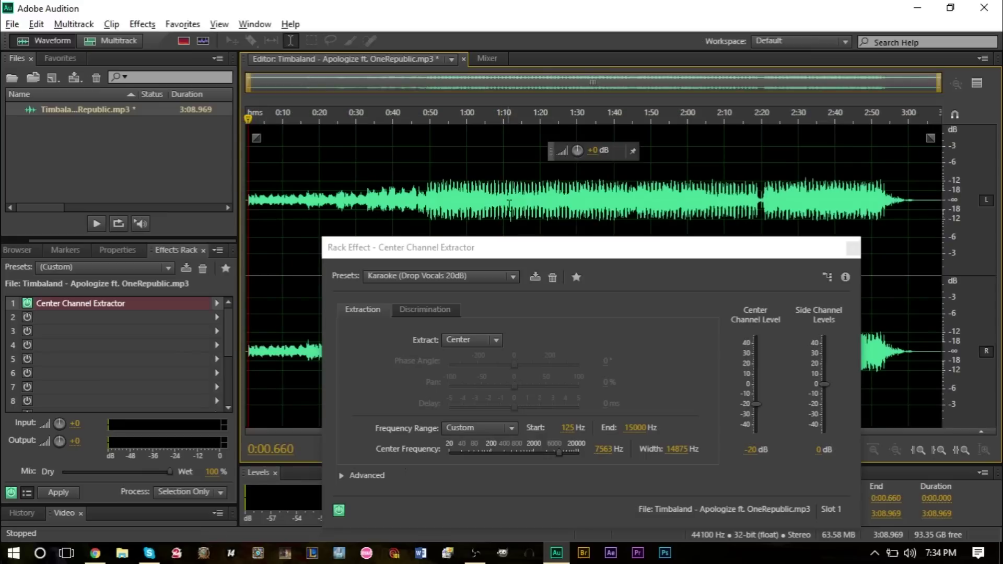
left_click(510, 203)
key("space")
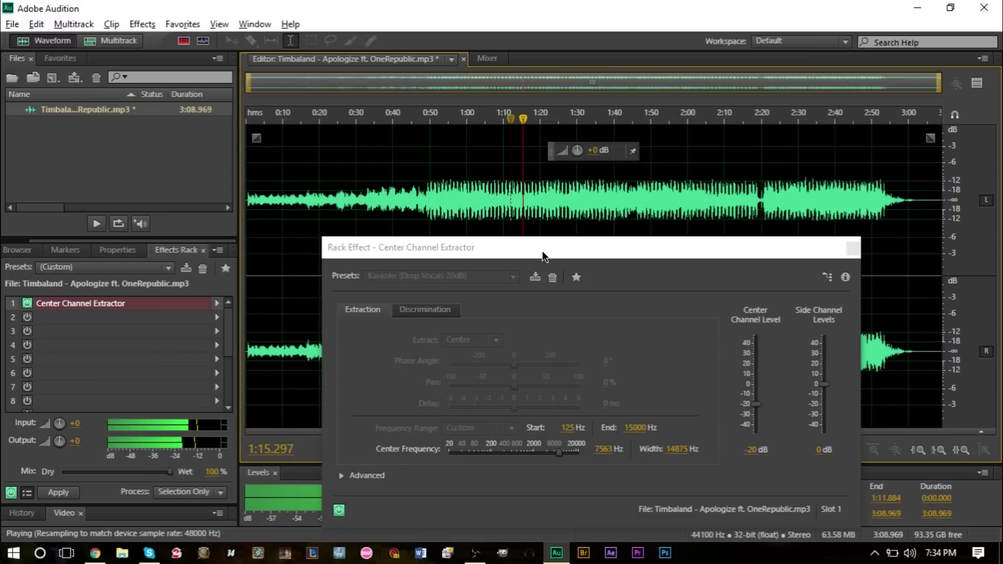
key("space")
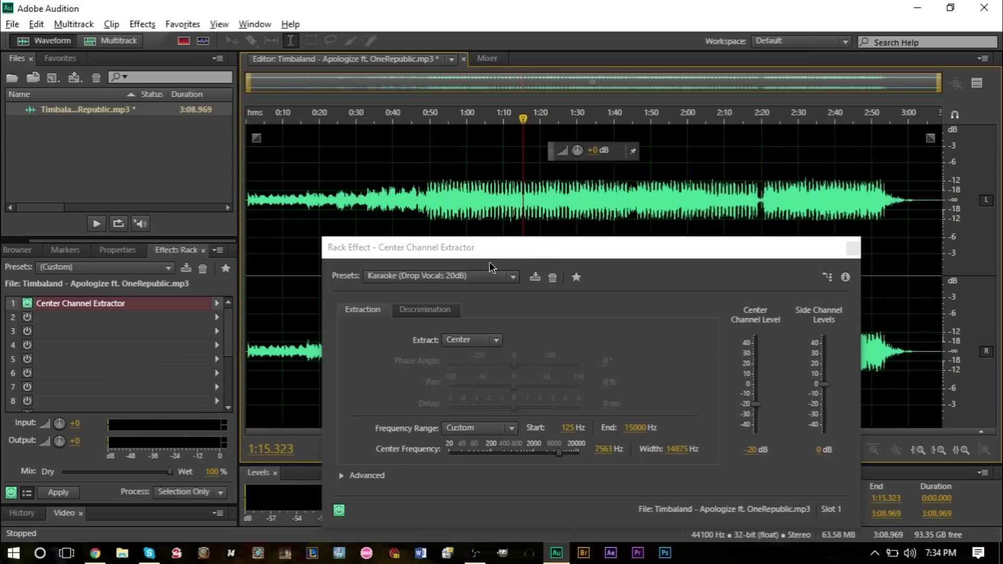
Switch to the Sing Along (Drop Vocals 6dB) preset and preview it from about 1:17
left_click(465, 275)
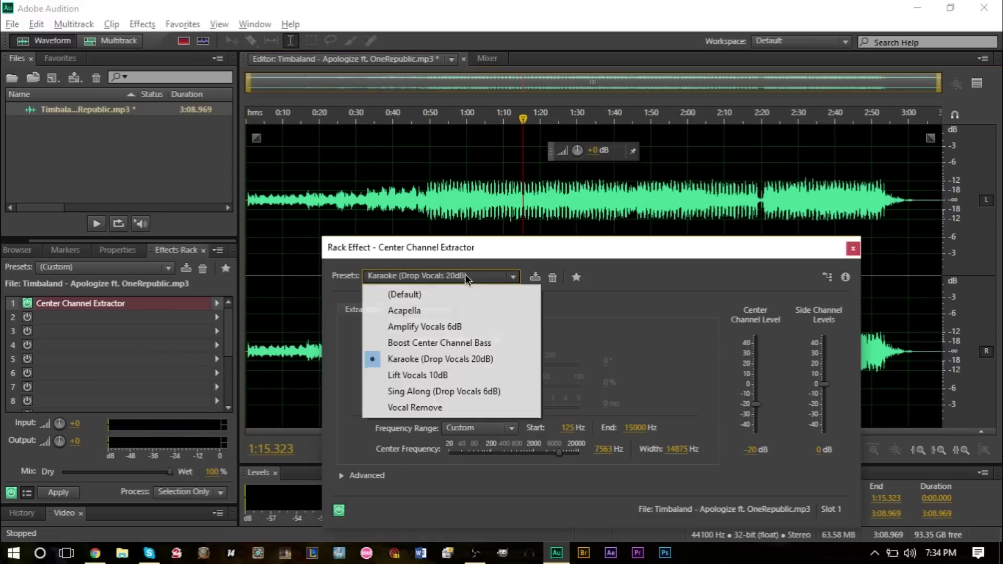
left_click(485, 391)
left_click(528, 199)
key("space")
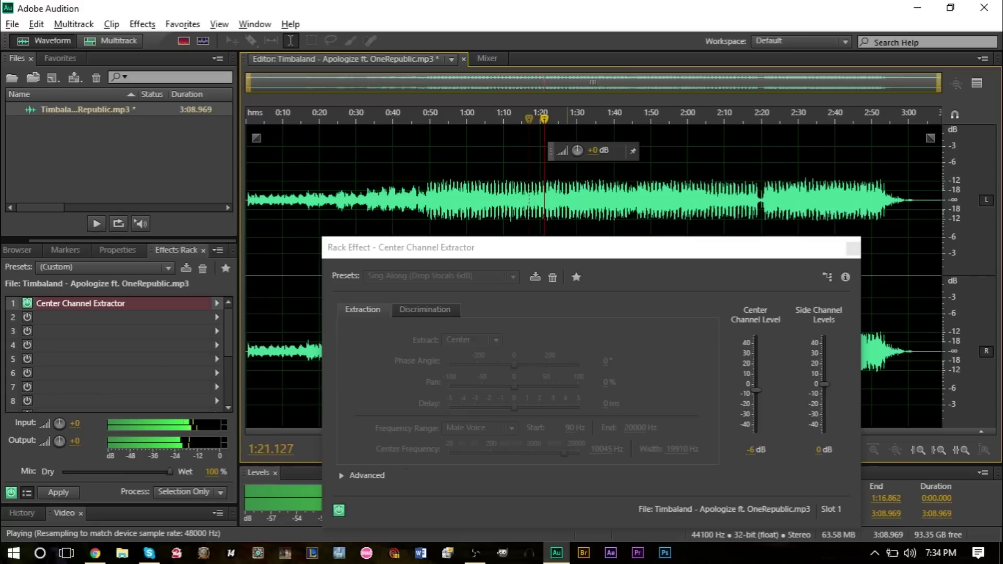
key("space")
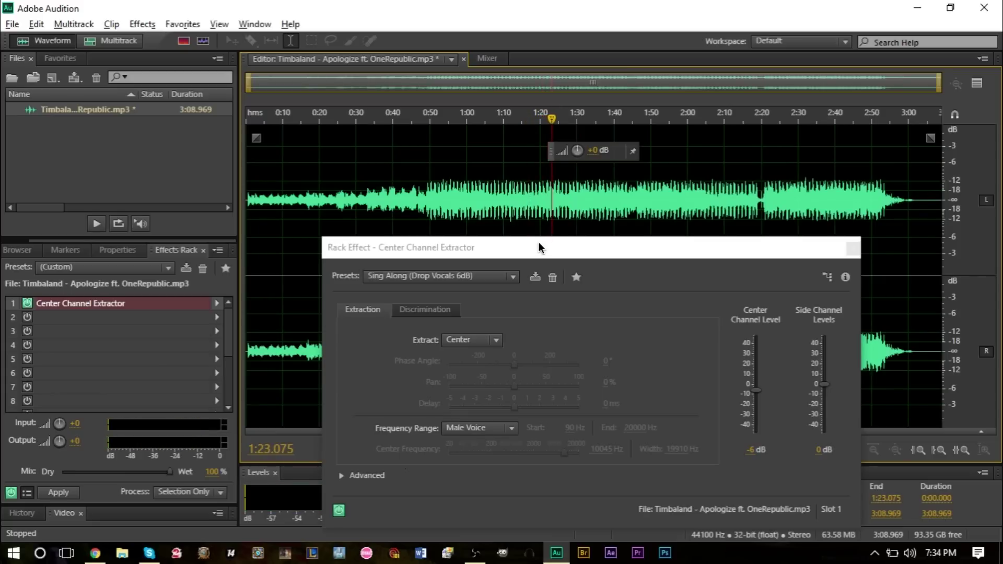
Choose the Vocal Remove preset, preview it from about 1:15, and confirm it stays selected
left_click(438, 276)
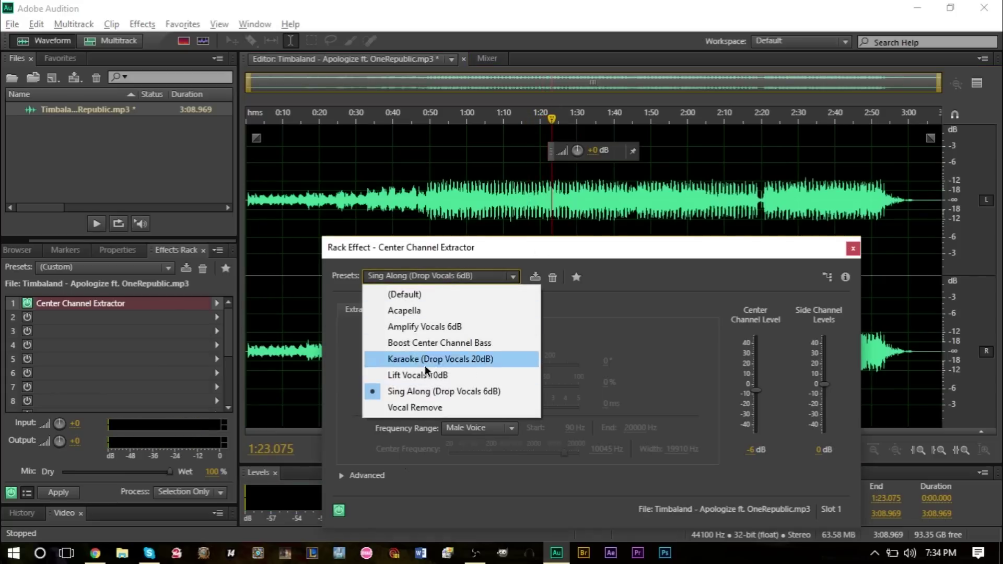
left_click(421, 407)
left_click(523, 209)
key("space")
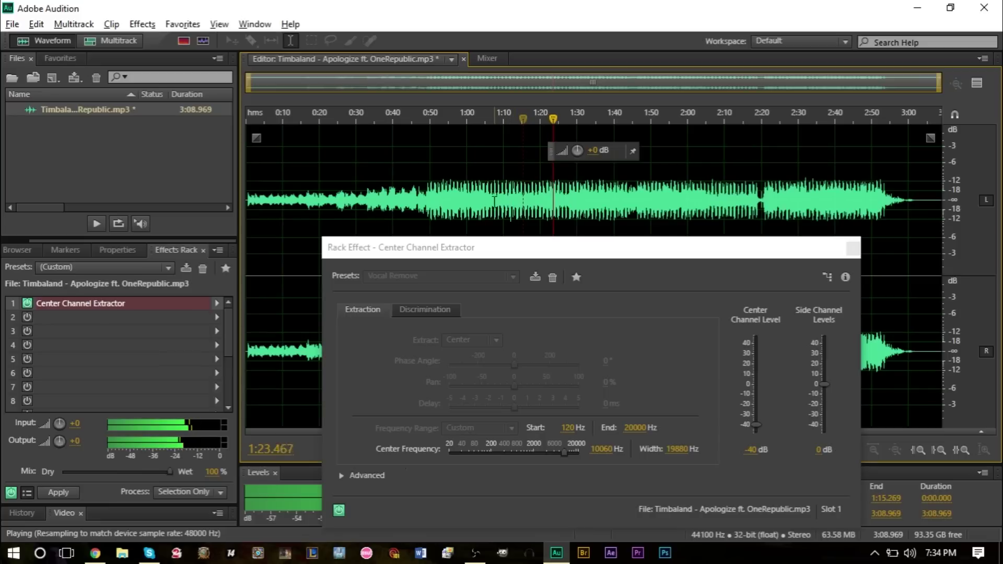
key("space")
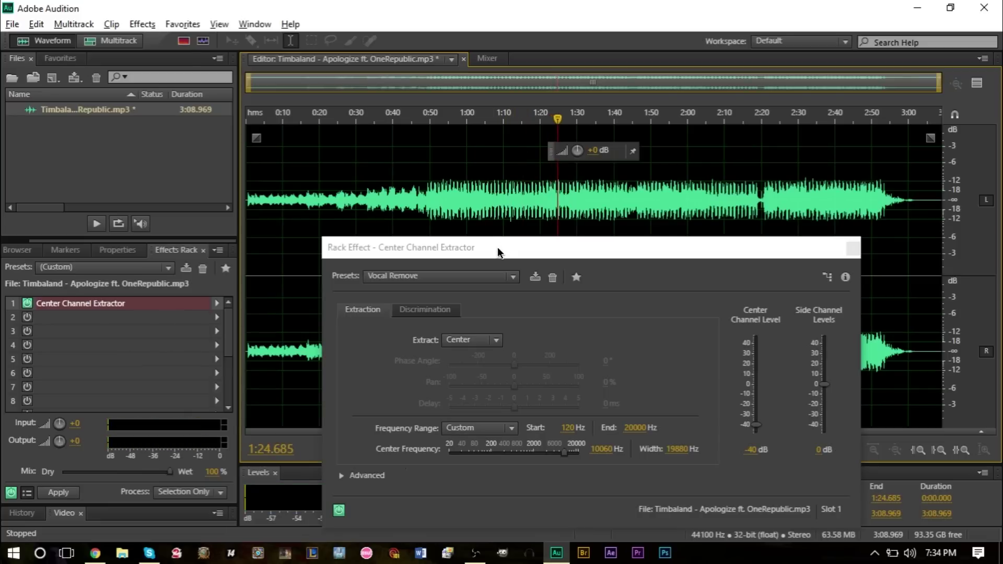
left_click_drag(501, 252, 208, 250)
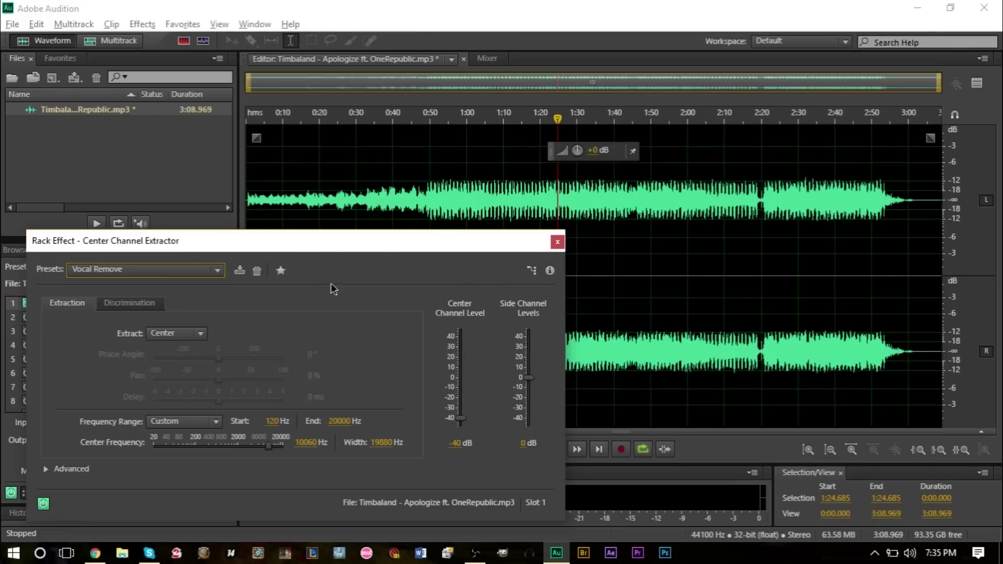
left_click(172, 269)
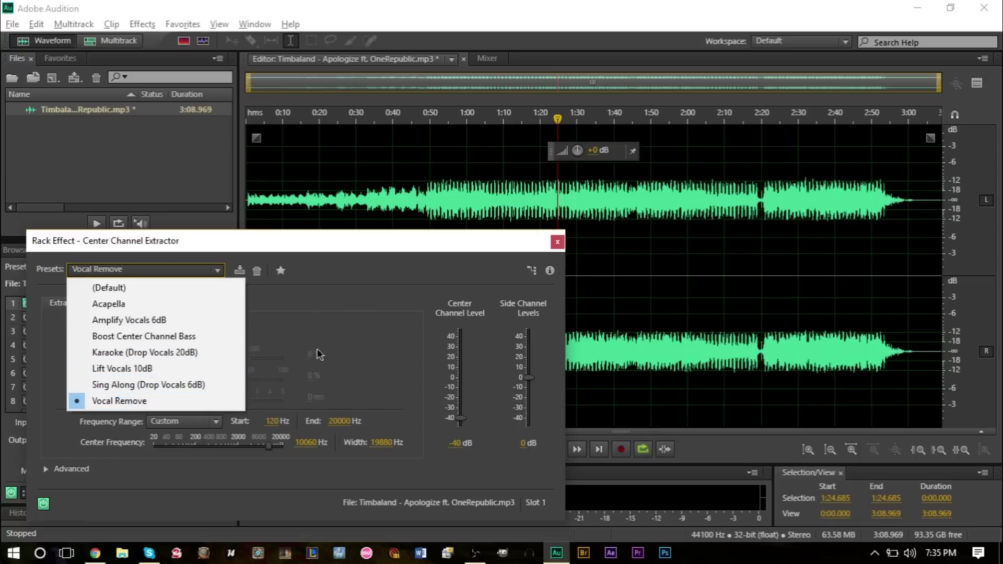
left_click(334, 306)
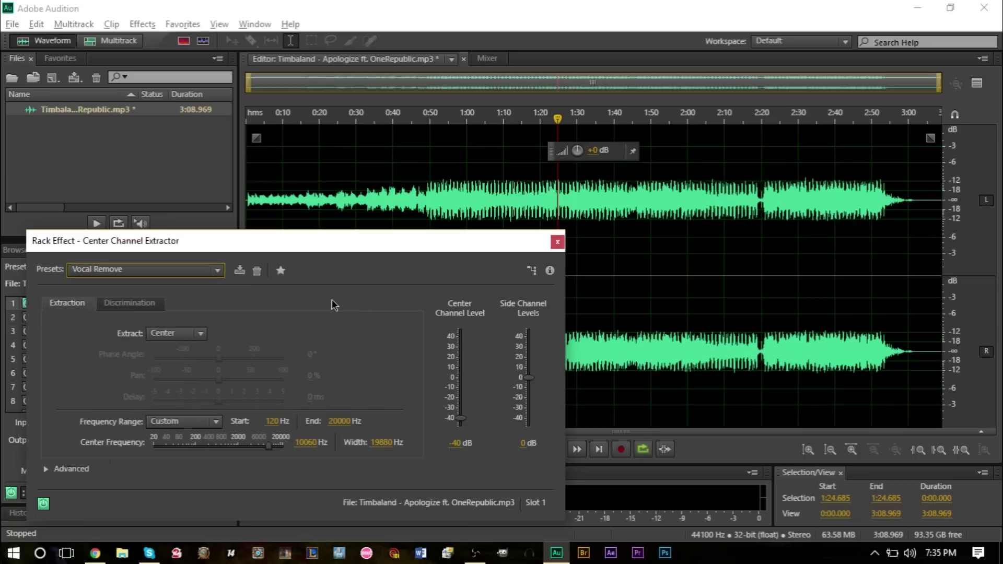
Close the extractor settings, apply the Vocal Remove rack to the whole song, and play the result
left_click(557, 242)
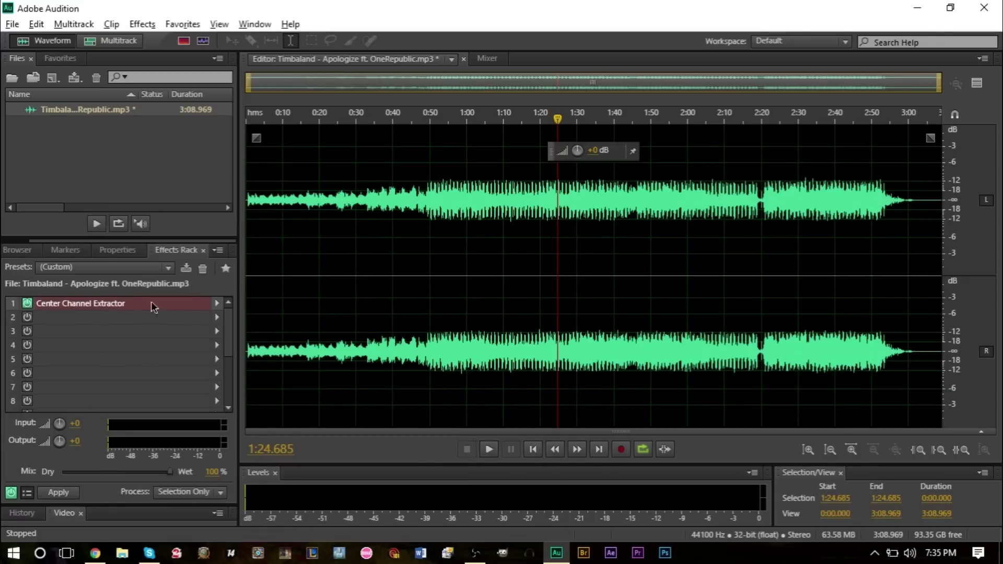
left_click(70, 491)
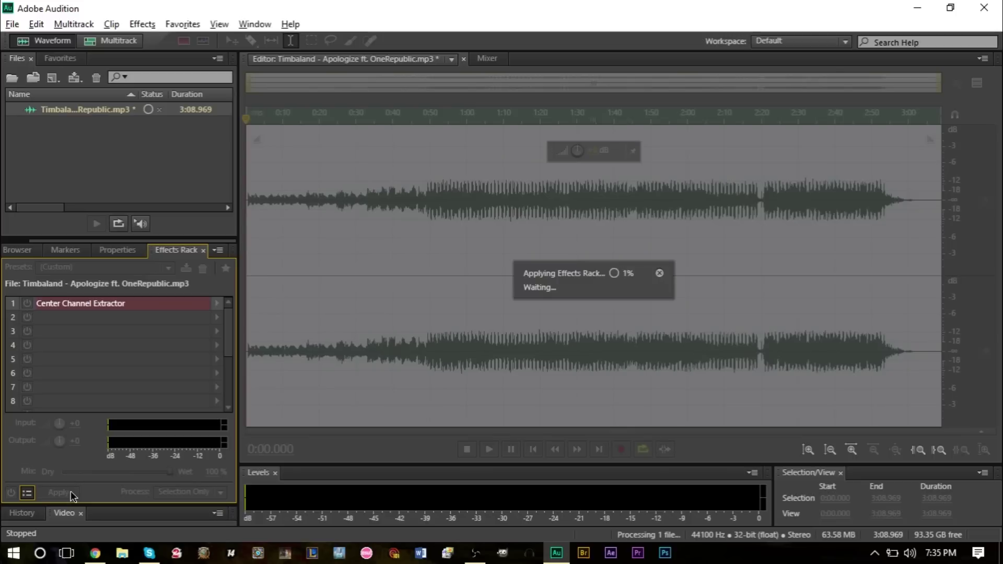
key("space")
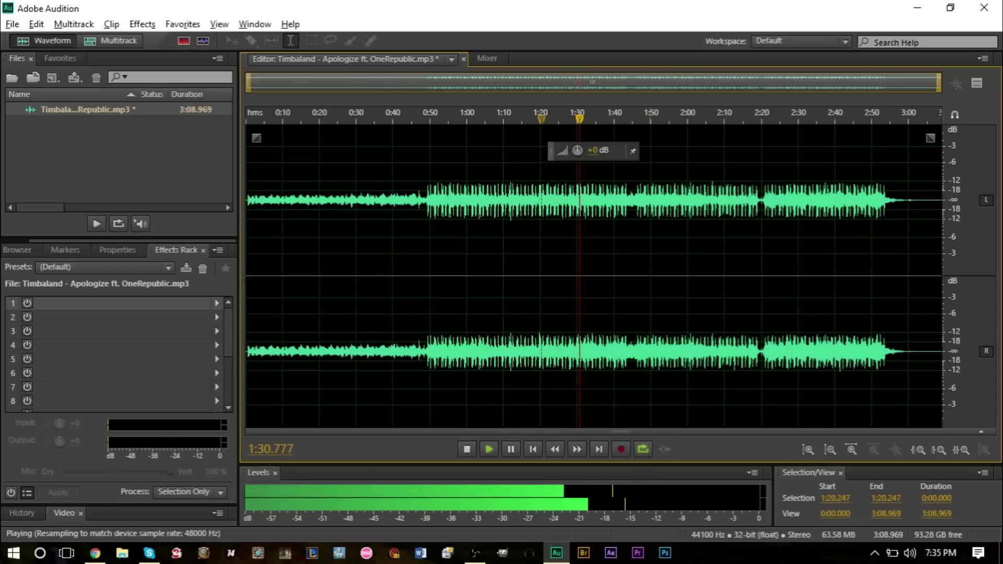
key("space")
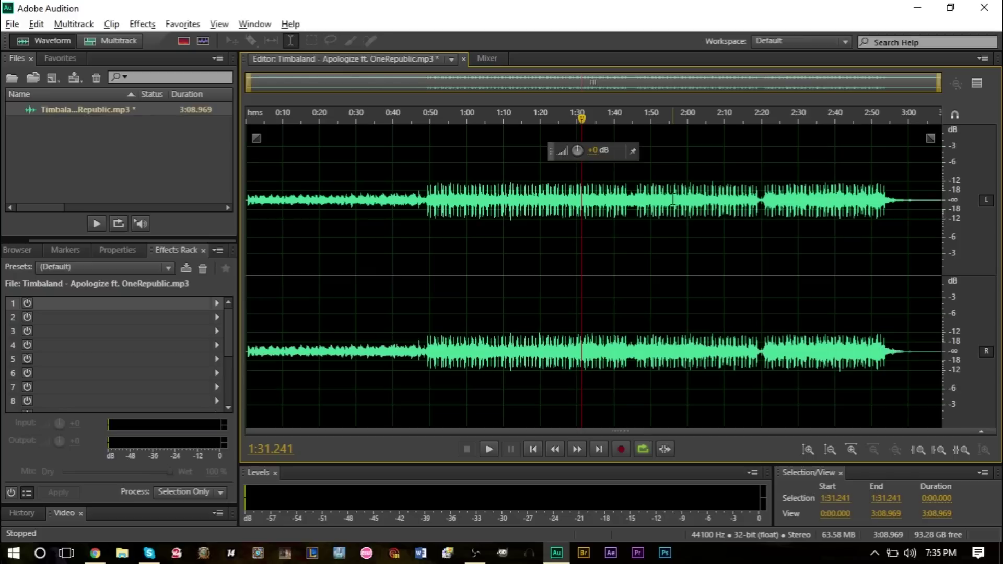